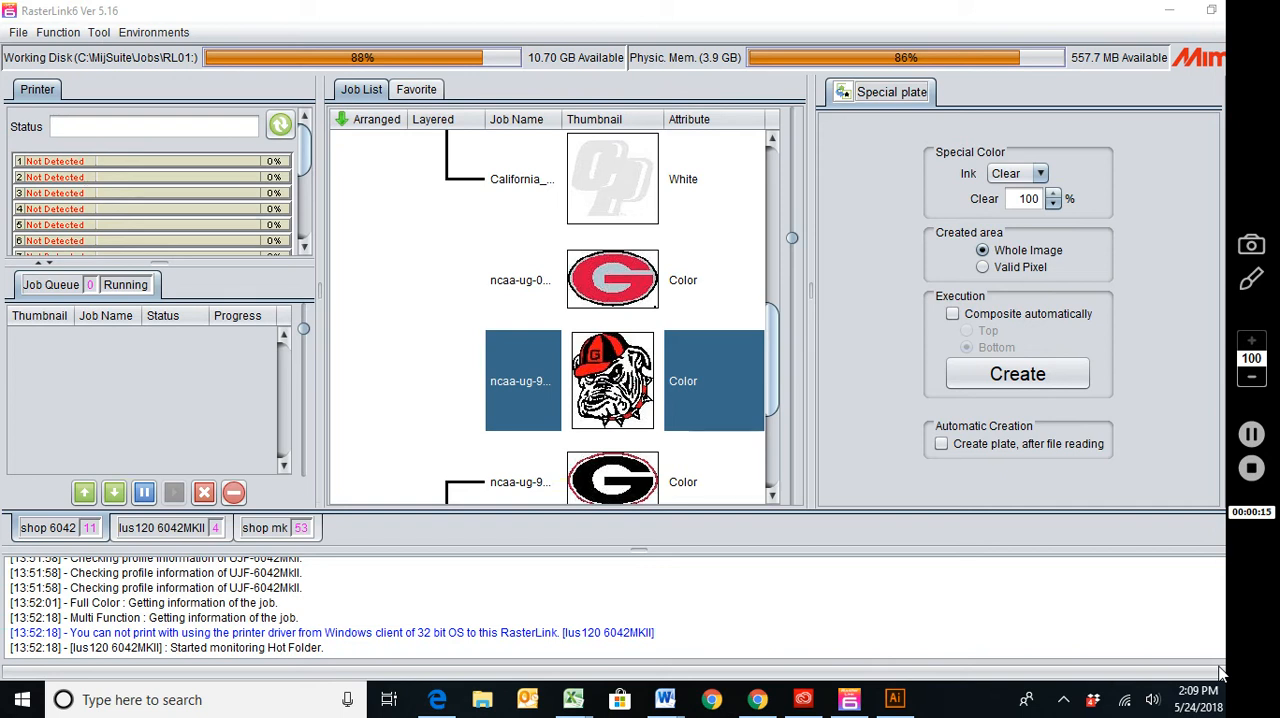
pyautogui.click(1252, 436)
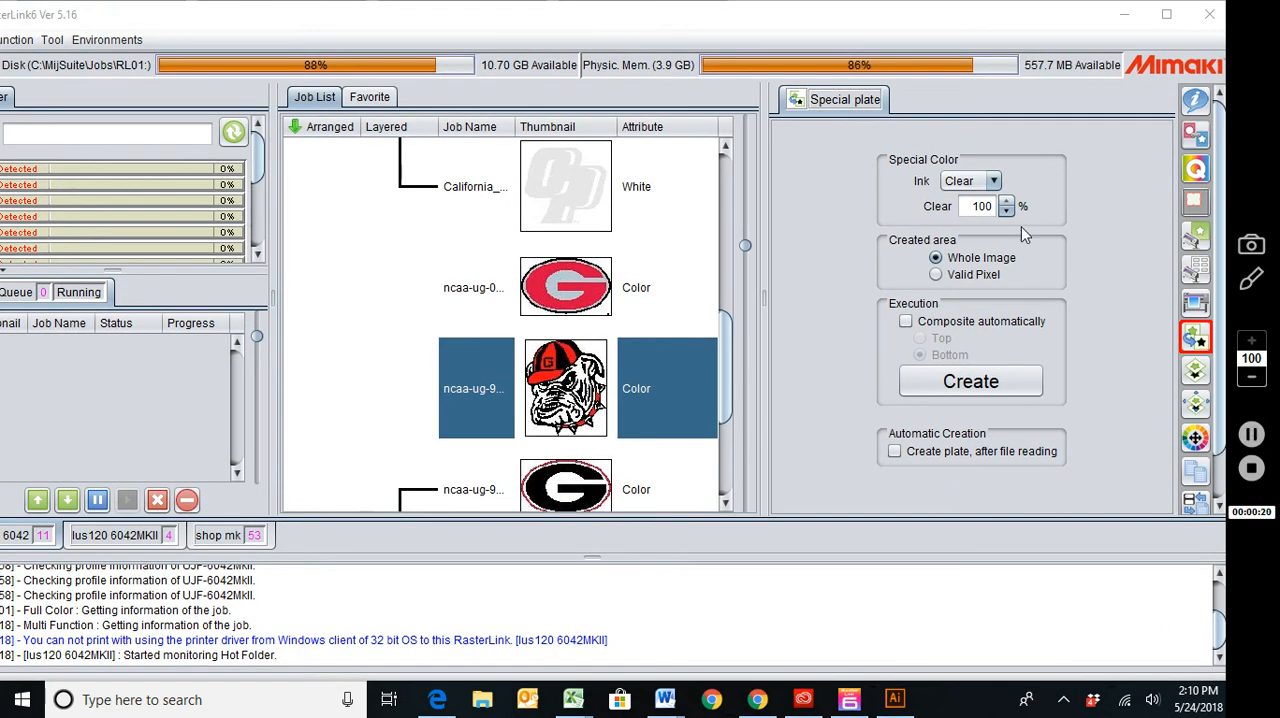
# Create a Primer special plate for the bulldog color job, covering valid pixels only and without automatic compositing.
pyautogui.click(1202, 343)
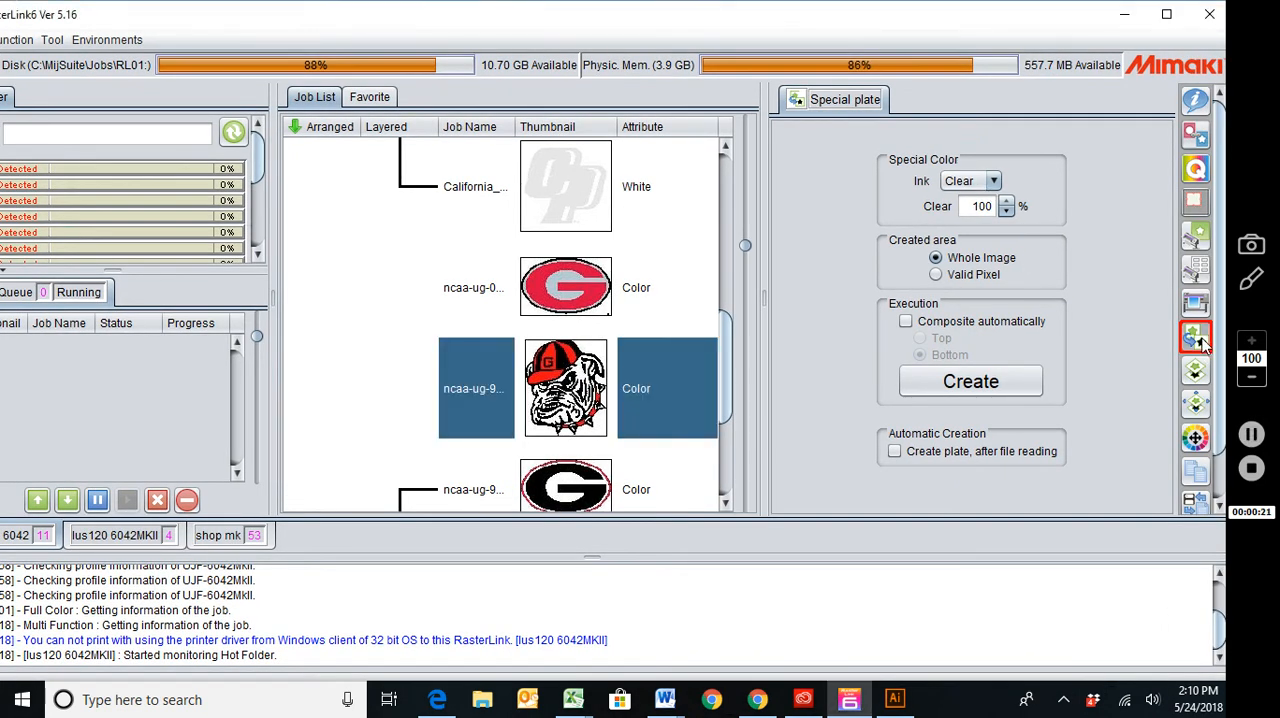
pyautogui.click(992, 182)
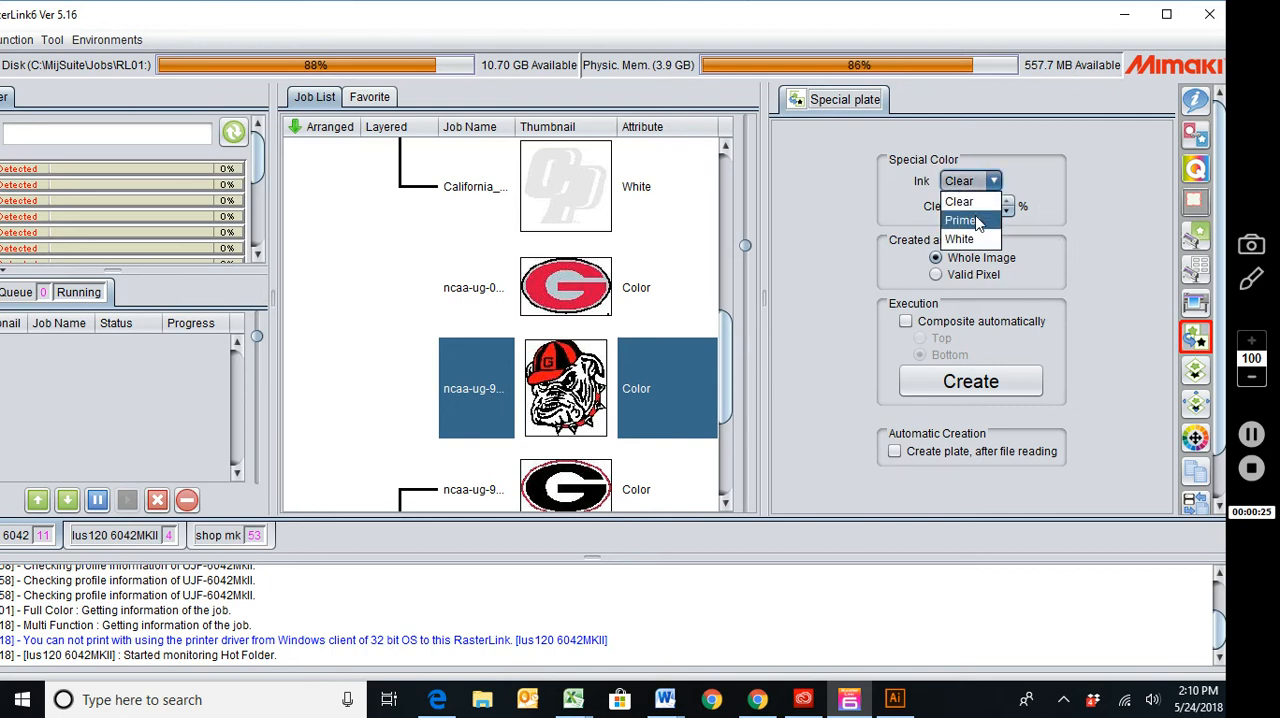
pyautogui.click(979, 221)
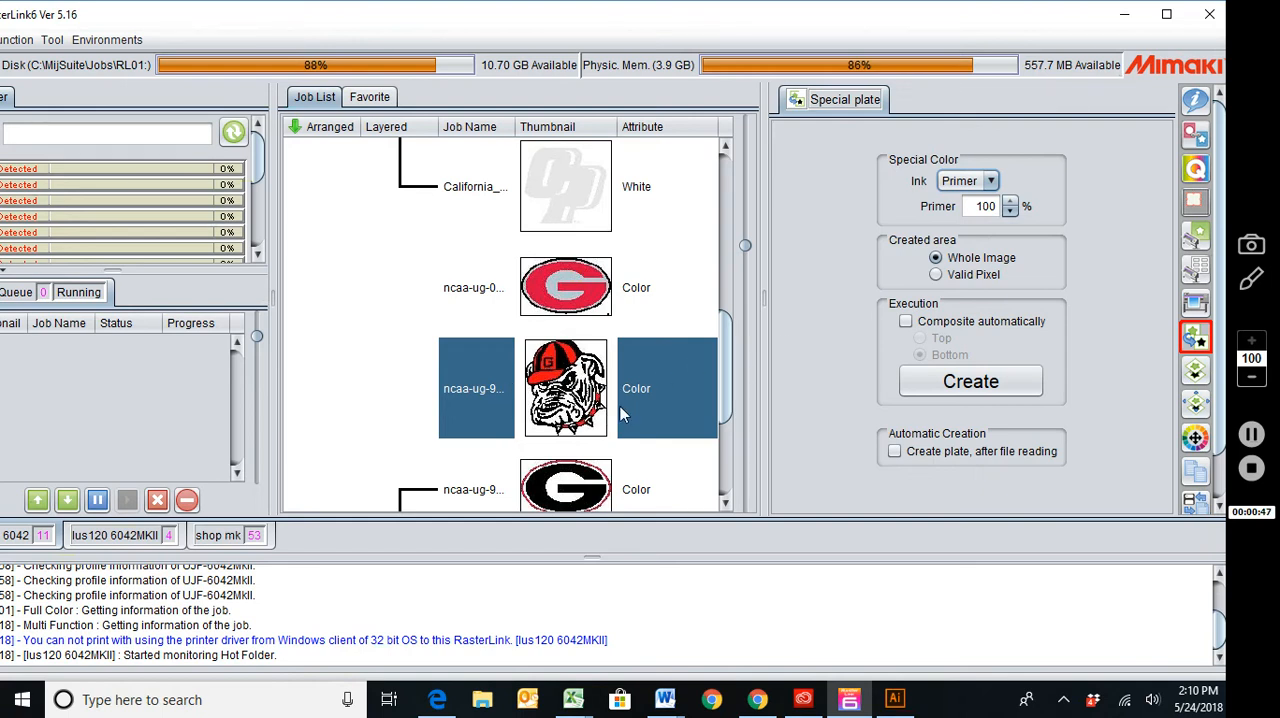
pyautogui.click(936, 275)
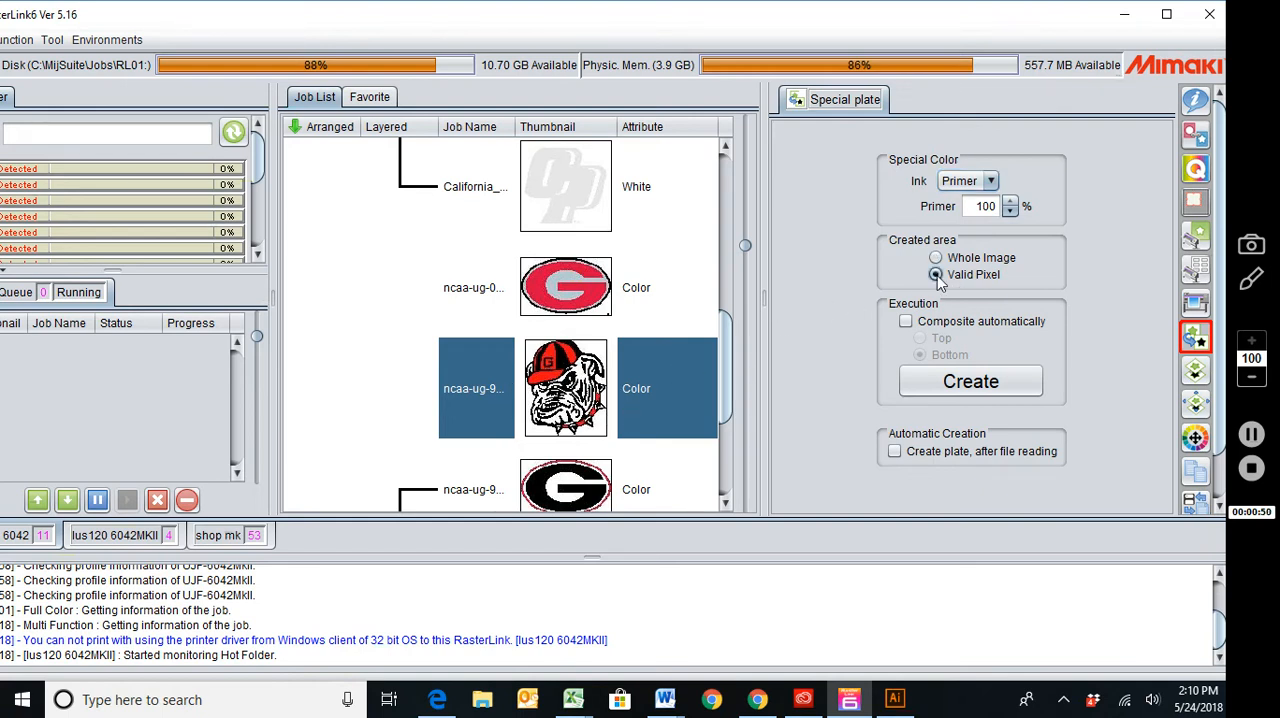
pyautogui.click(906, 322)
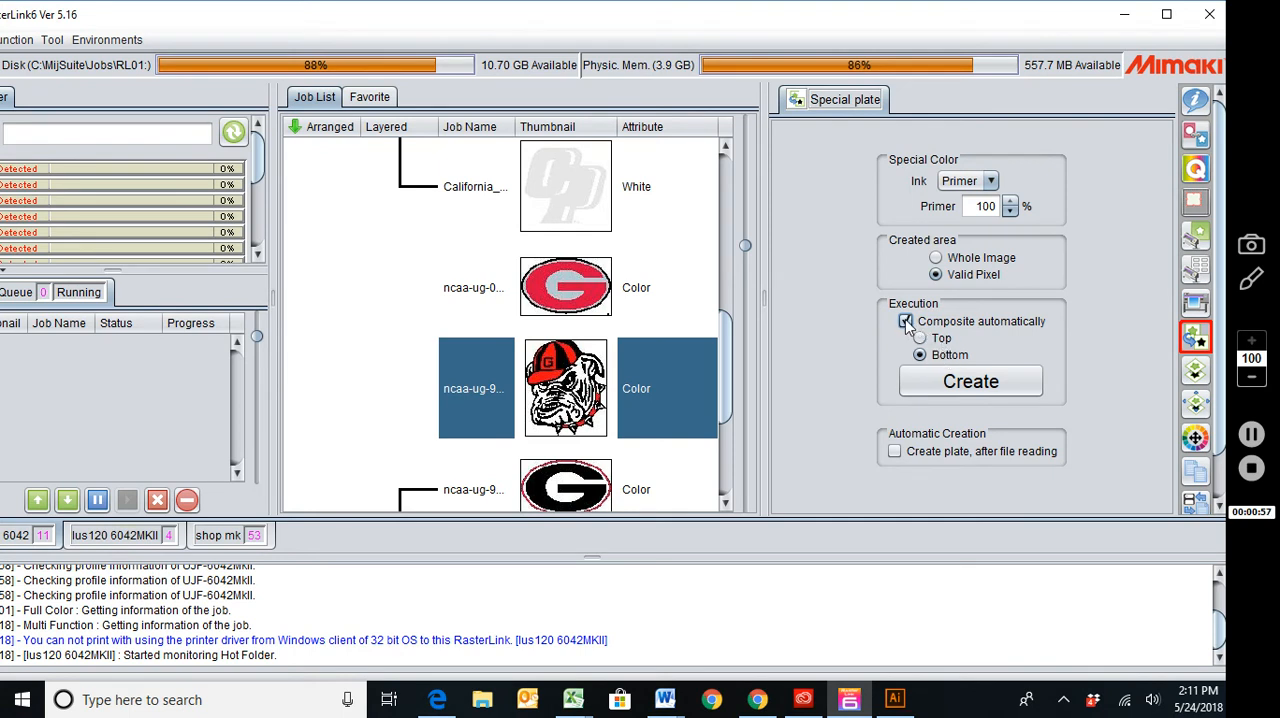
pyautogui.click(906, 322)
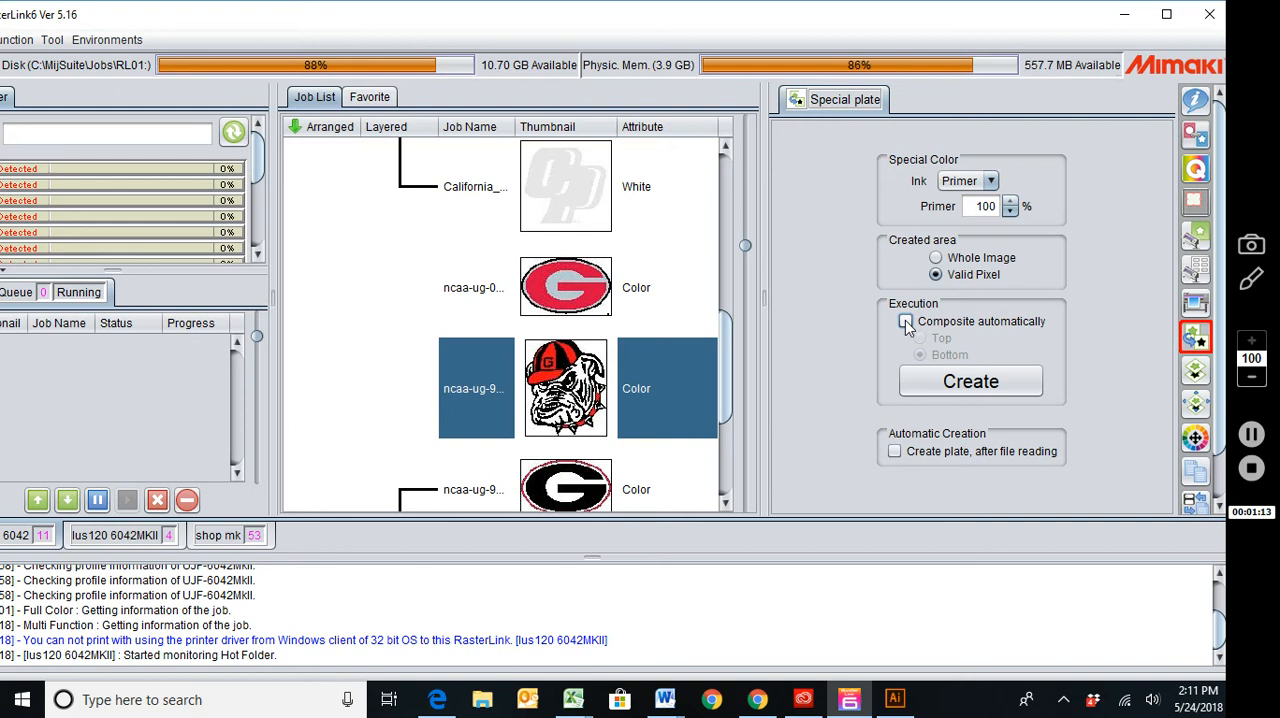
pyautogui.click(945, 385)
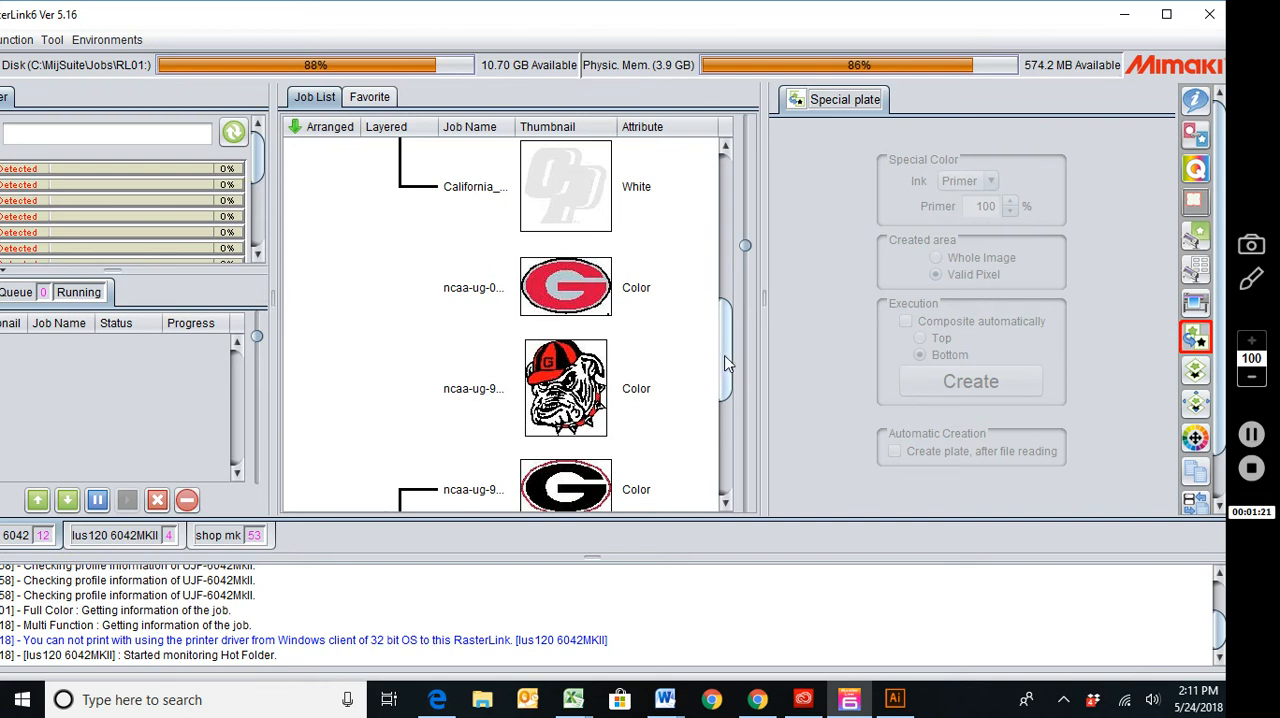
# Create a White special plate for the bulldog color job, covering valid pixels only.
pyautogui.moveTo(727, 365); pyautogui.dragTo(721, 398)
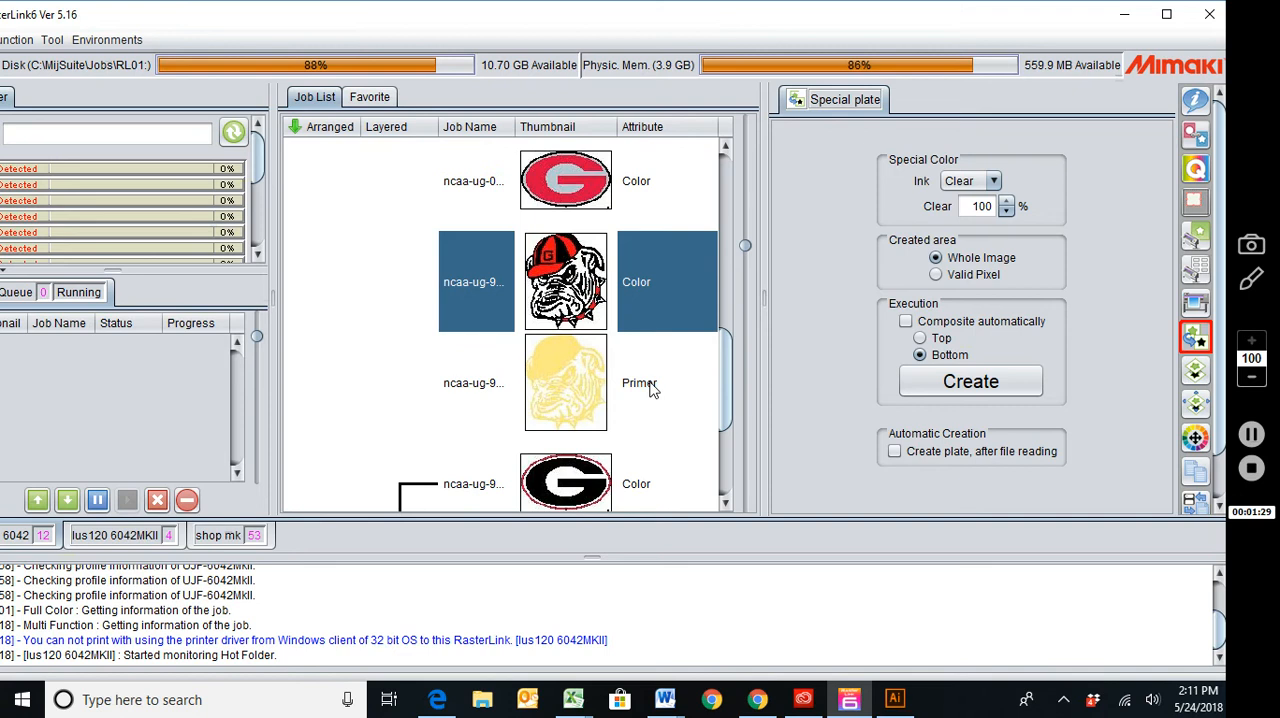
pyautogui.click(960, 182)
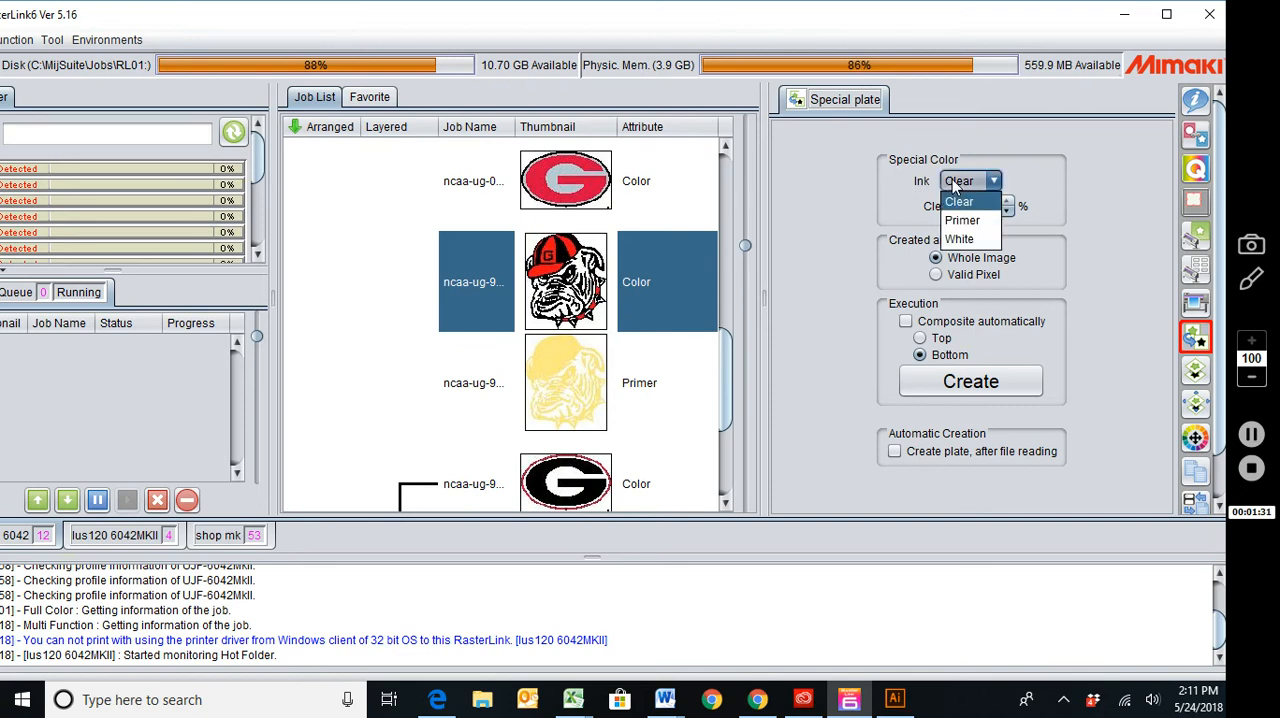
pyautogui.click(958, 239)
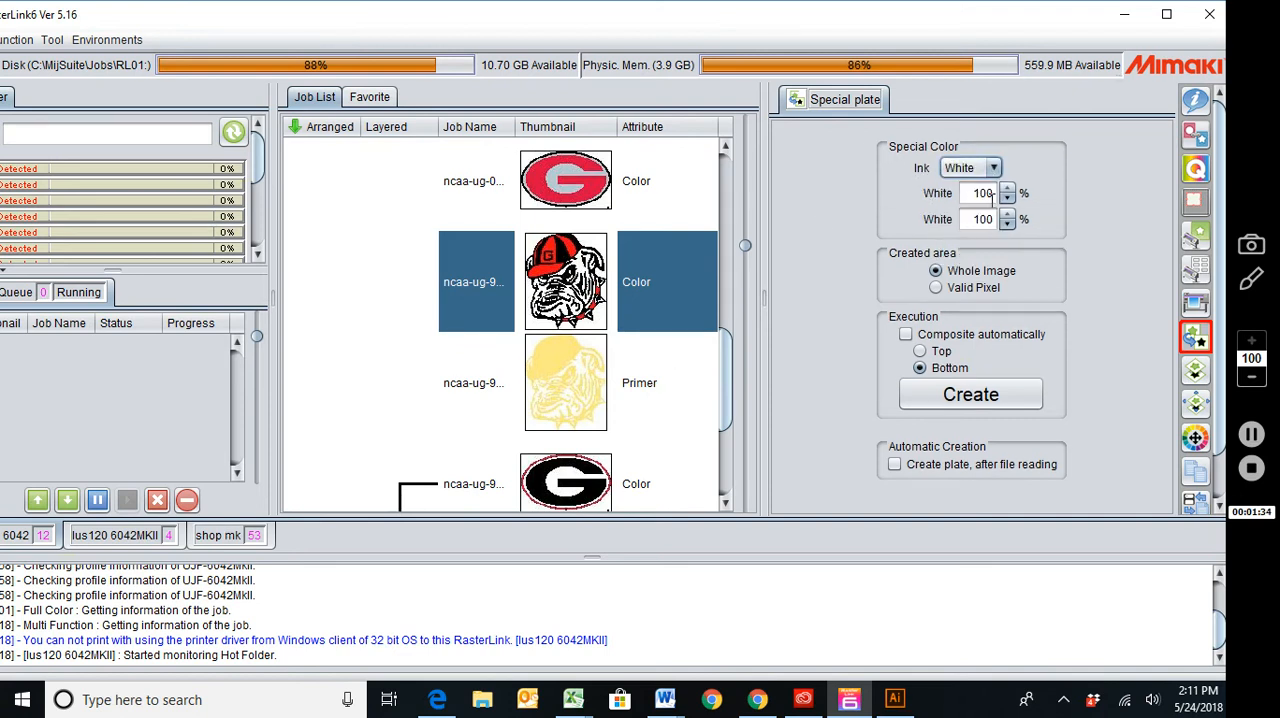
pyautogui.click(936, 288)
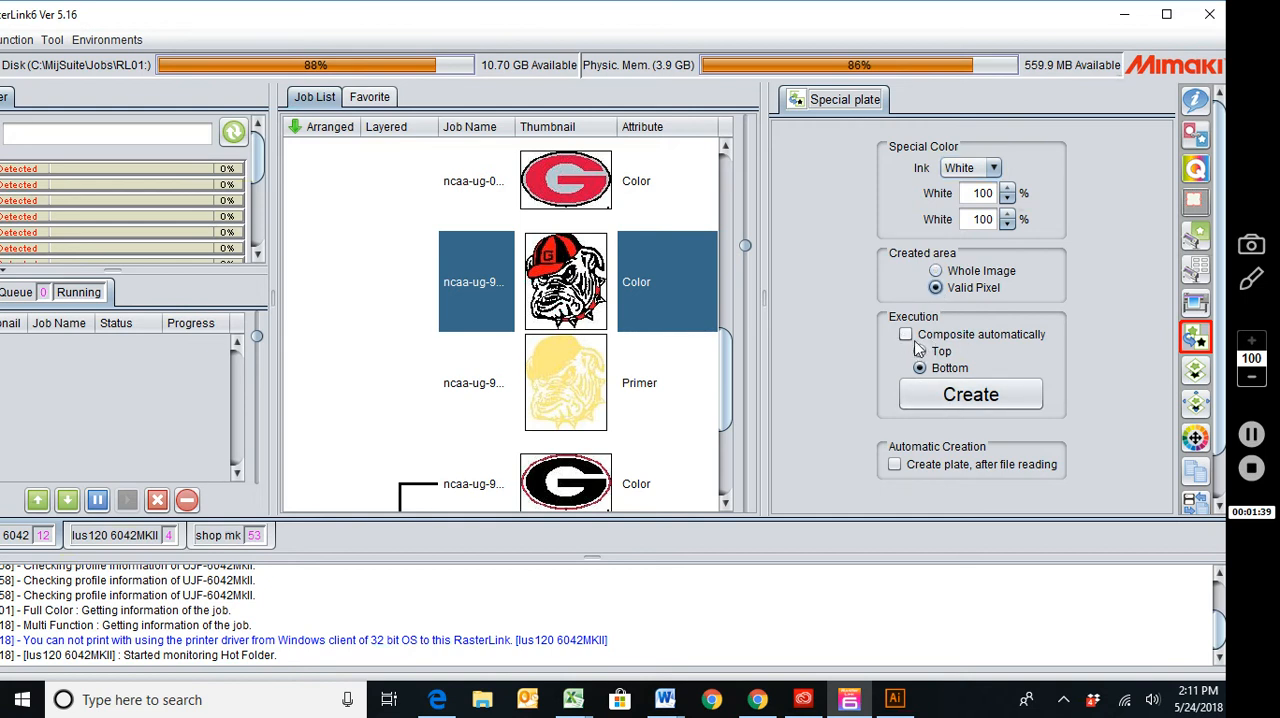
pyautogui.click(921, 405)
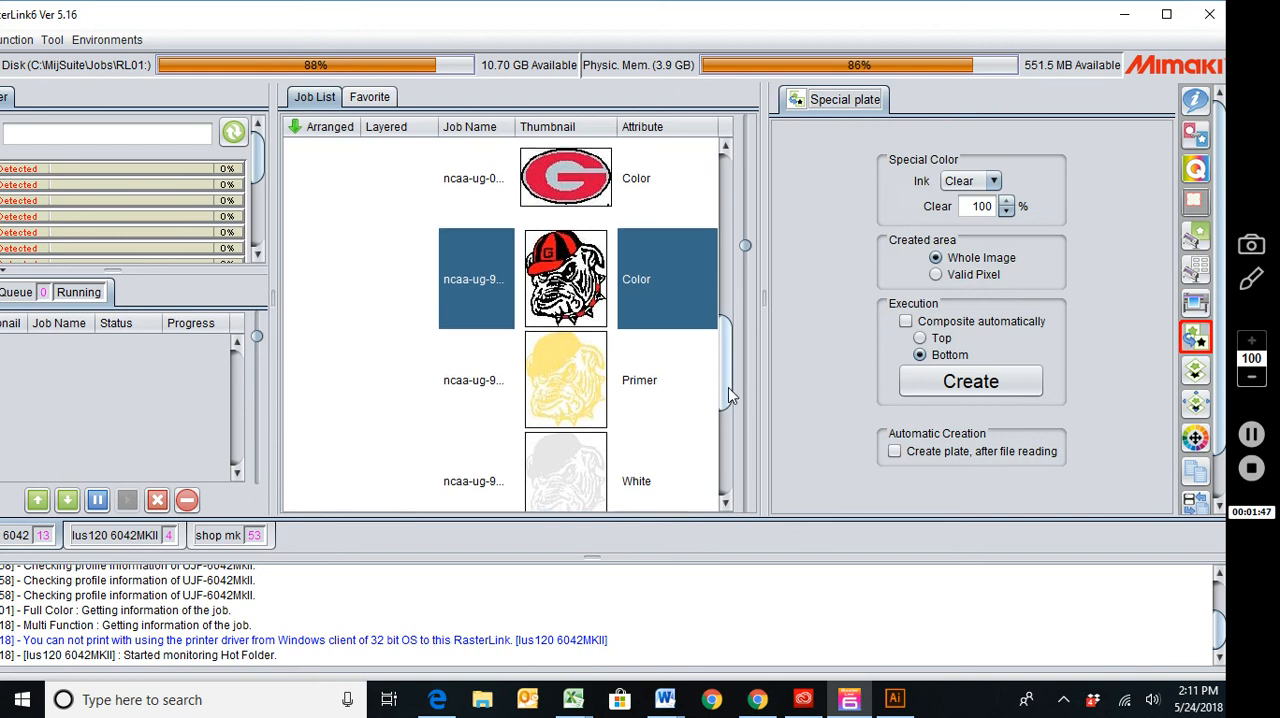
# Create a Clear special plate for the bulldog color job, covering valid pixels only.
pyautogui.scroll(-1, 728, 387)
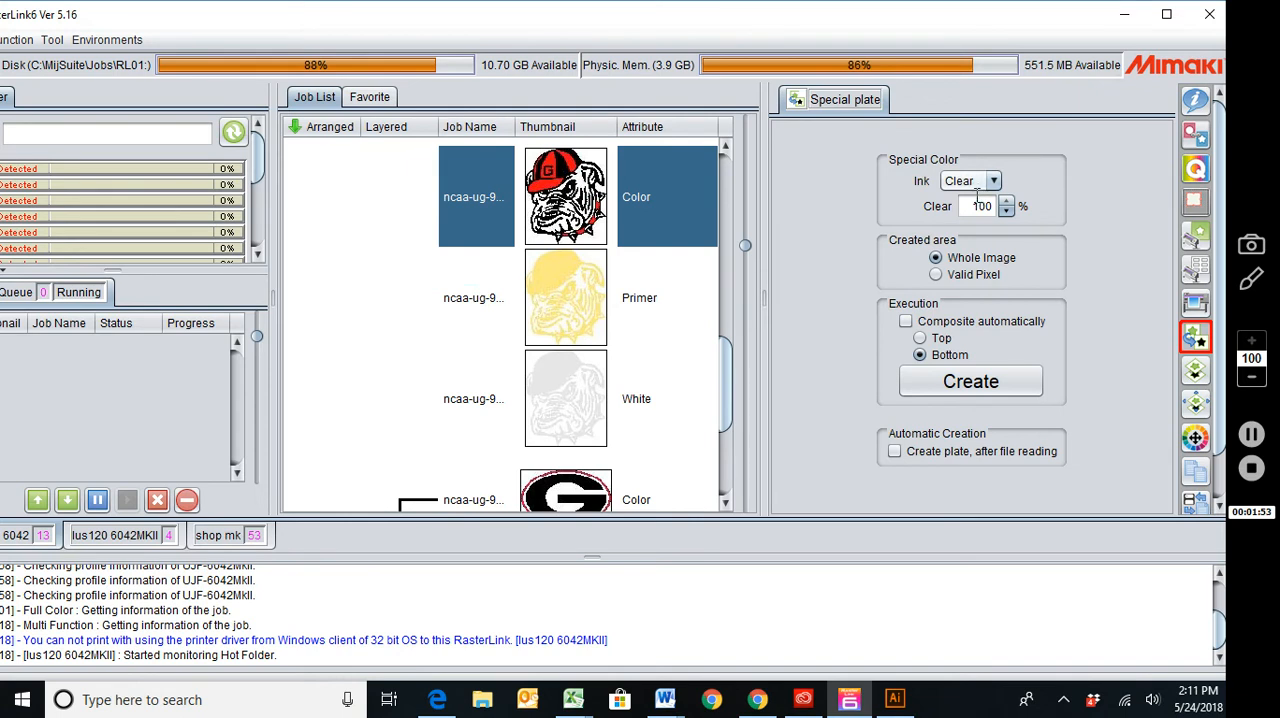
pyautogui.click(936, 277)
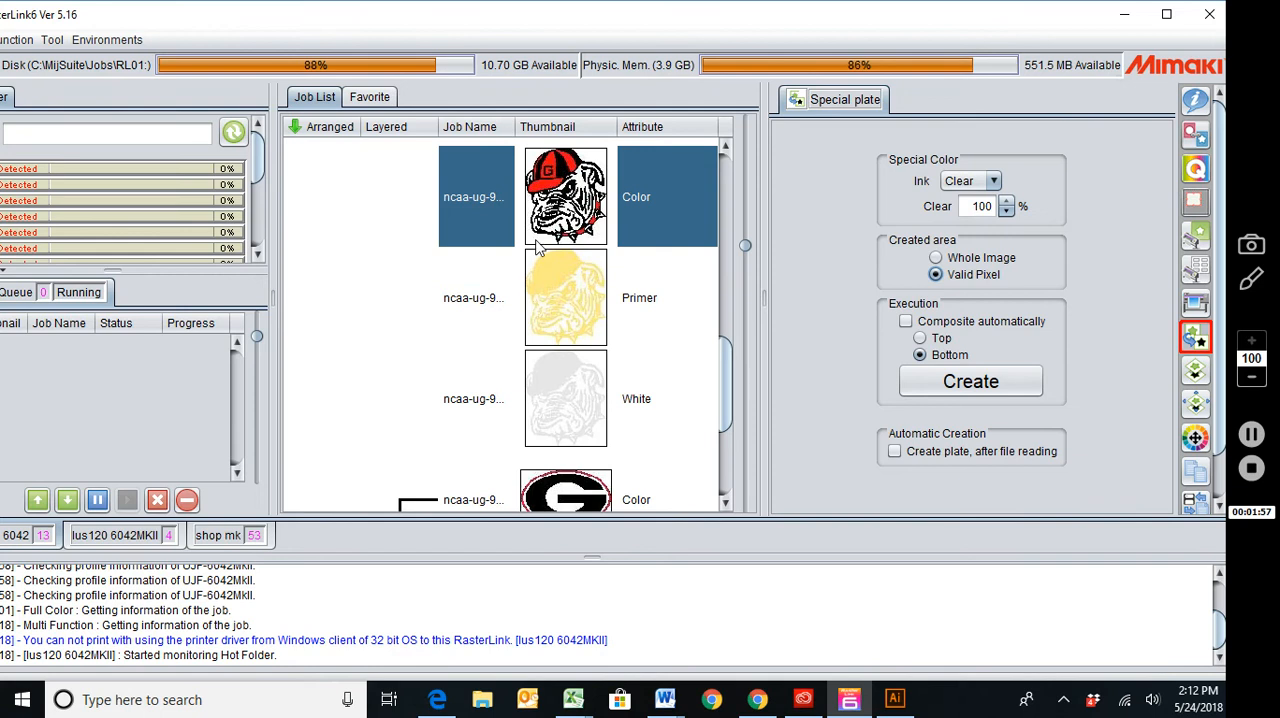
pyautogui.click(944, 388)
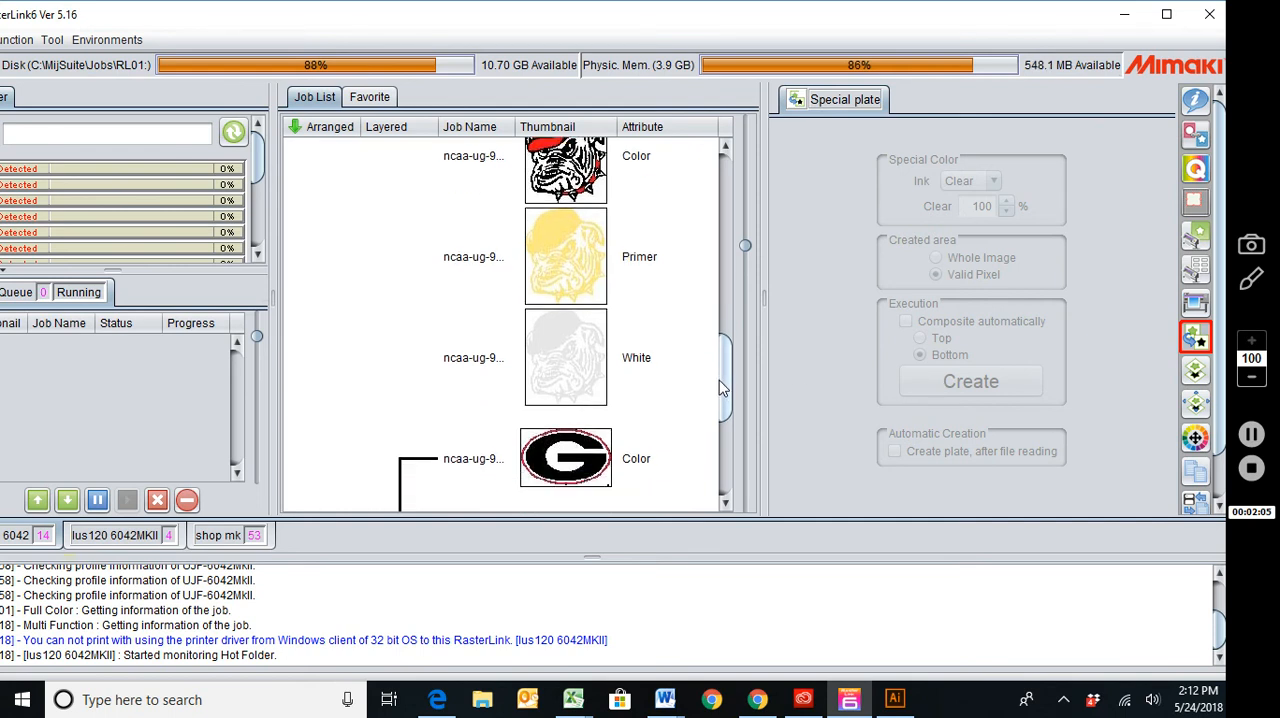
# Select the bulldog's Color, Primer, White and Clear jobs together and open them for composition.
pyautogui.moveTo(724, 378)
pyautogui.mouseDown()
pyautogui.moveTo(718, 322)
pyautogui.moveTo(719, 363)
pyautogui.mouseUp()
pyautogui.click(676, 244)
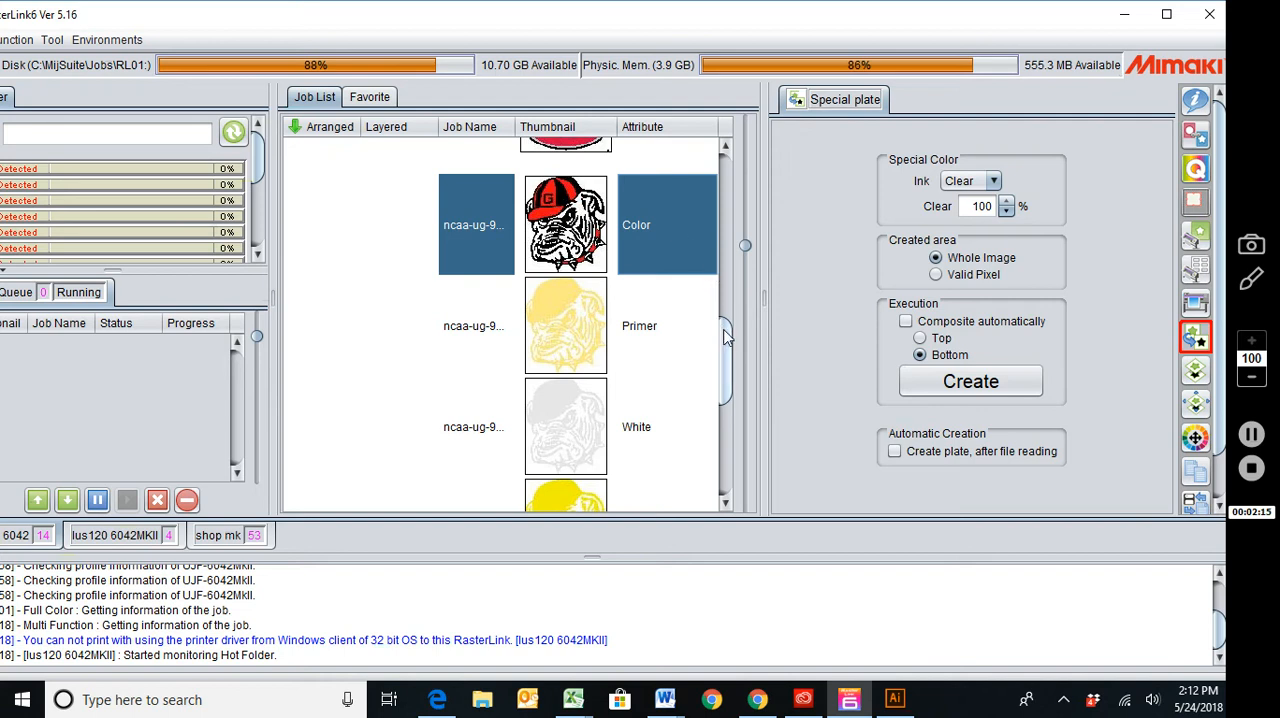
pyautogui.moveTo(725, 338); pyautogui.dragTo(724, 362)
pyautogui.keyDown('shift'); pyautogui.click(663, 432); pyautogui.keyUp('shift')
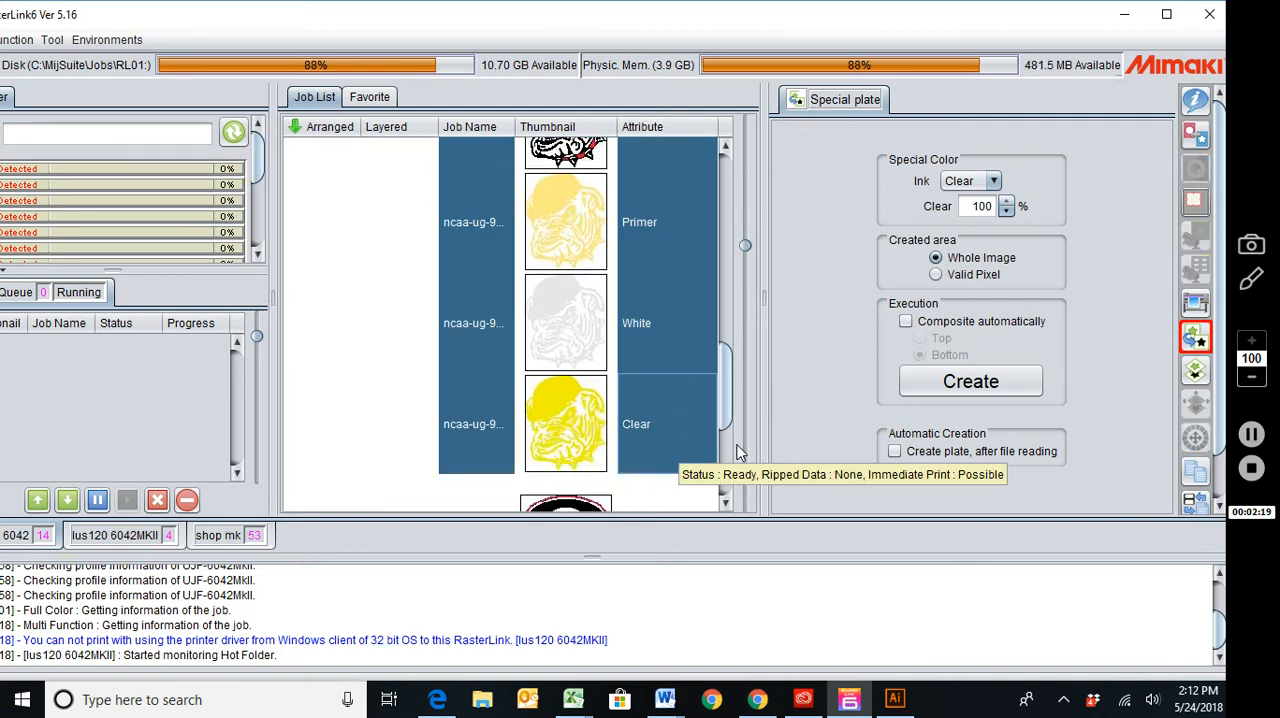
pyautogui.click(1197, 371)
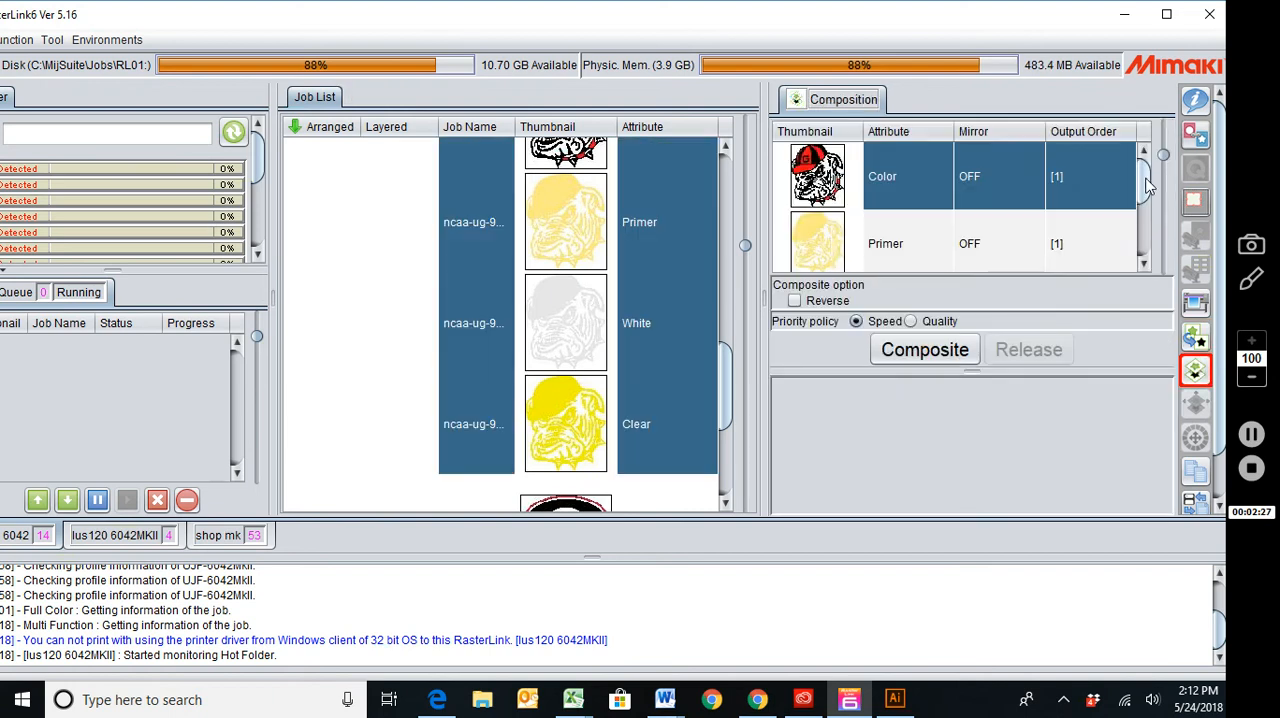
# Move the Primer layer to the bottom of the composition order, beneath White and Clear.
pyautogui.moveTo(1145, 178); pyautogui.dragTo(1150, 245)
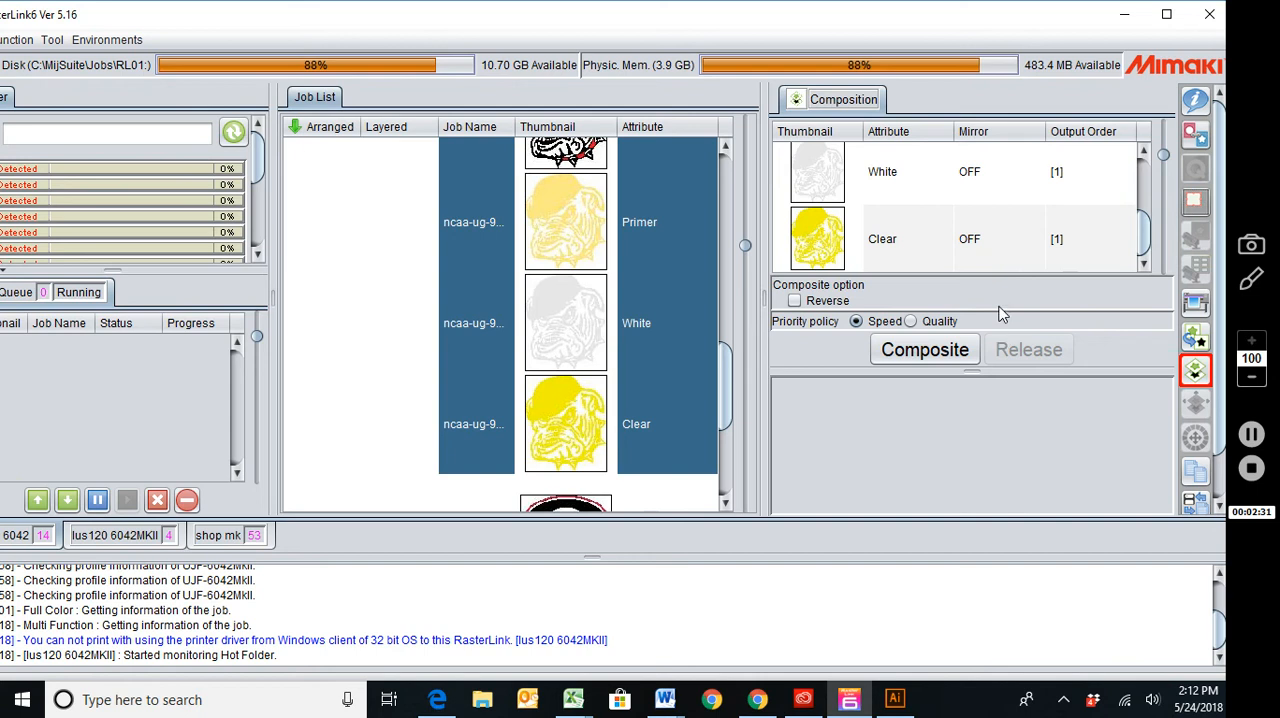
pyautogui.moveTo(1148, 238)
pyautogui.mouseDown()
pyautogui.moveTo(1146, 196)
pyautogui.moveTo(1148, 245)
pyautogui.mouseUp()
pyautogui.moveTo(1143, 234); pyautogui.dragTo(1143, 203)
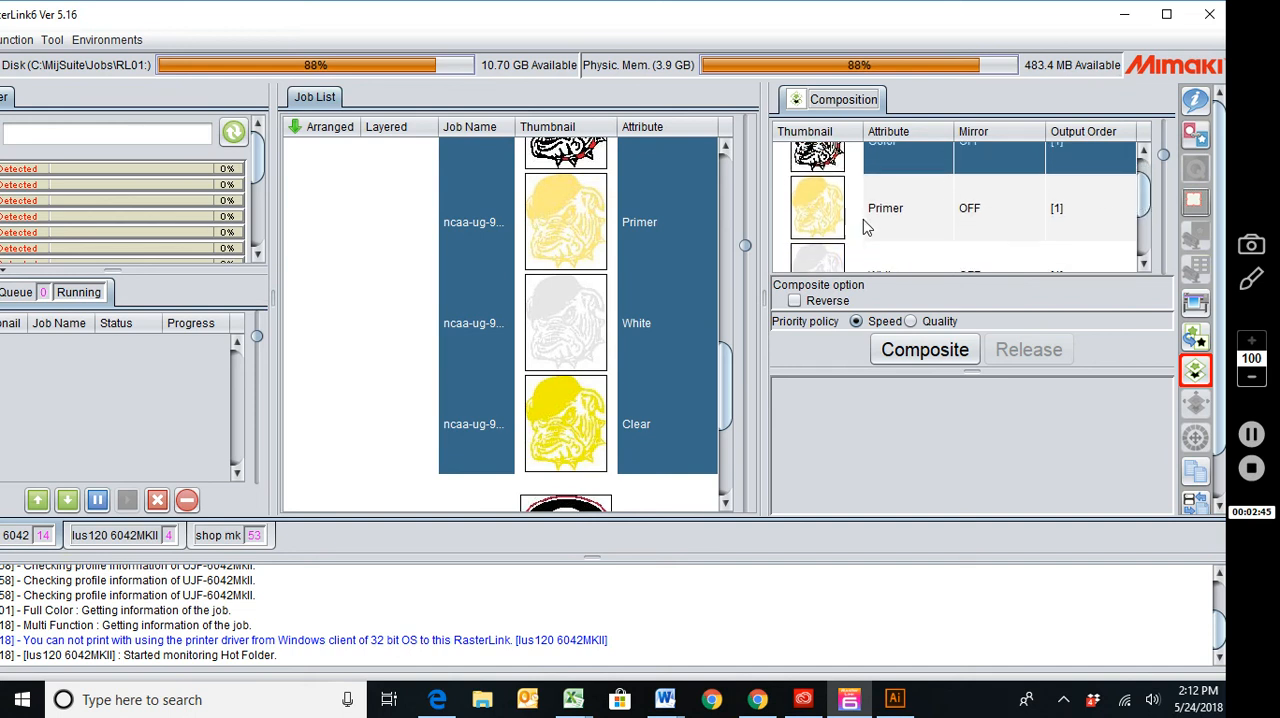
pyautogui.moveTo(870, 228); pyautogui.dragTo(880, 276)
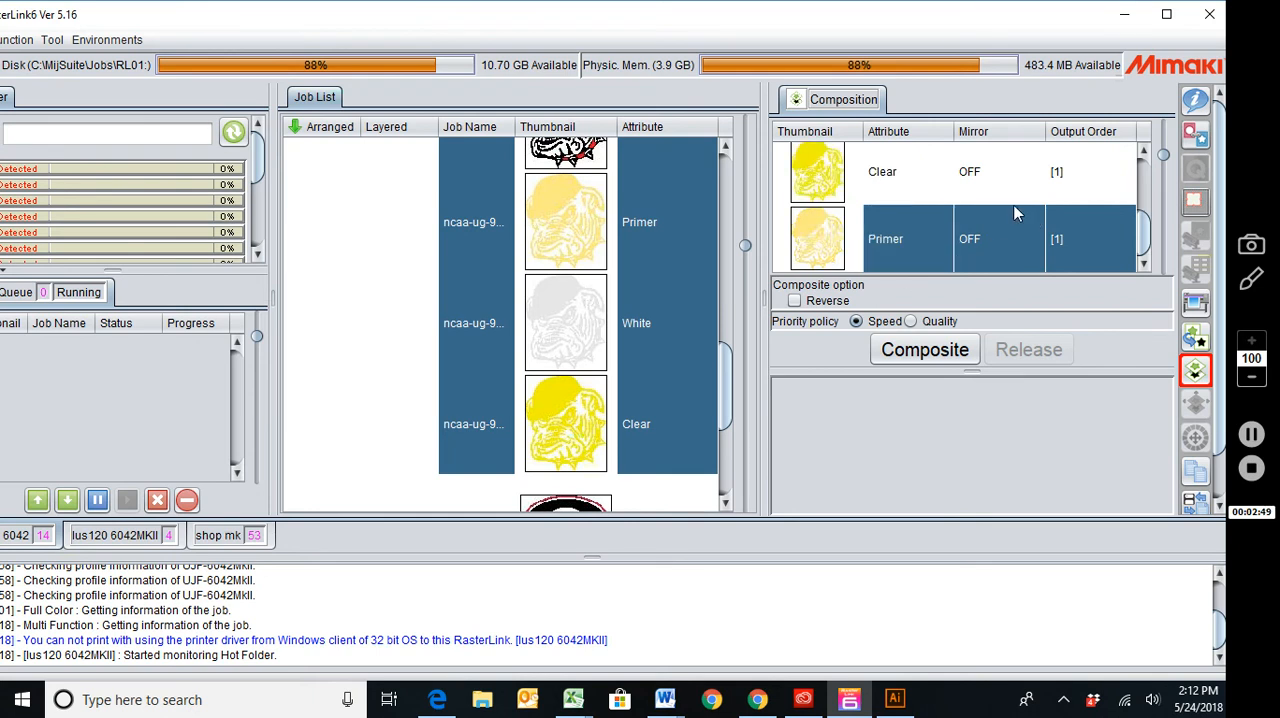
# Move the White layer below the Clear layer in the composition order.
pyautogui.moveTo(1144, 234); pyautogui.dragTo(1149, 211)
pyautogui.click(912, 170)
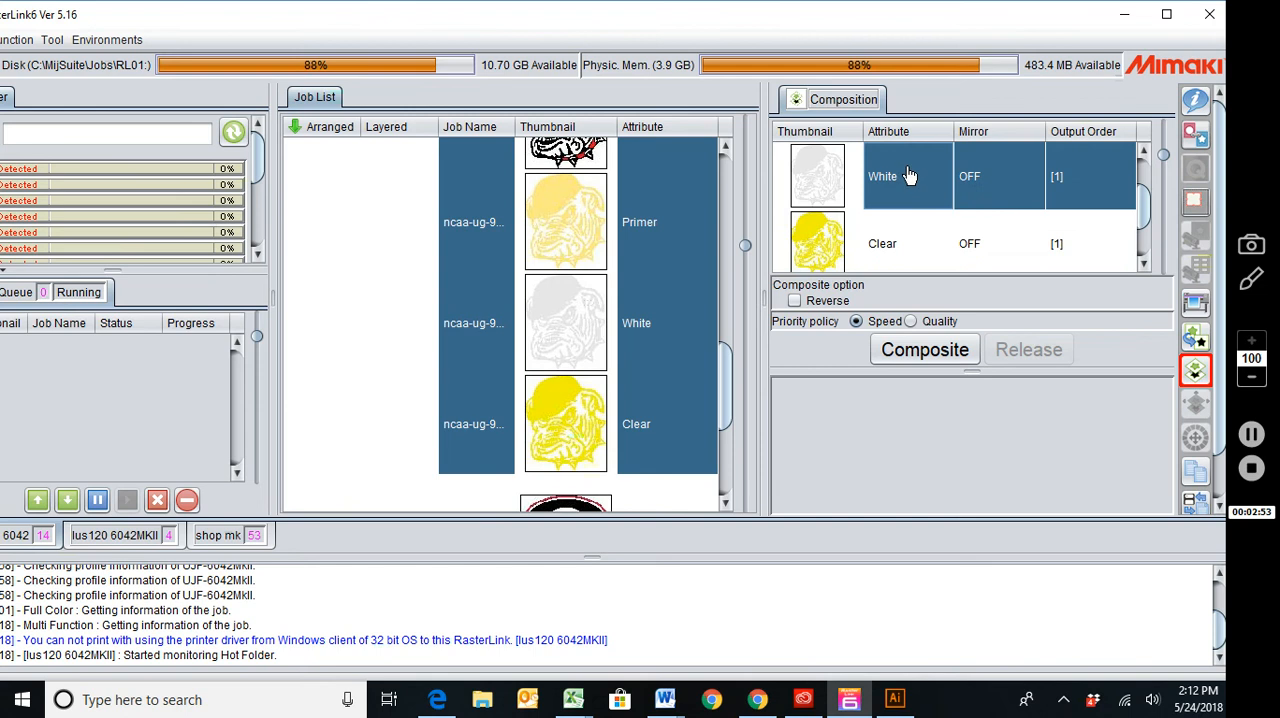
pyautogui.click(911, 232)
pyautogui.moveTo(911, 235); pyautogui.dragTo(912, 238)
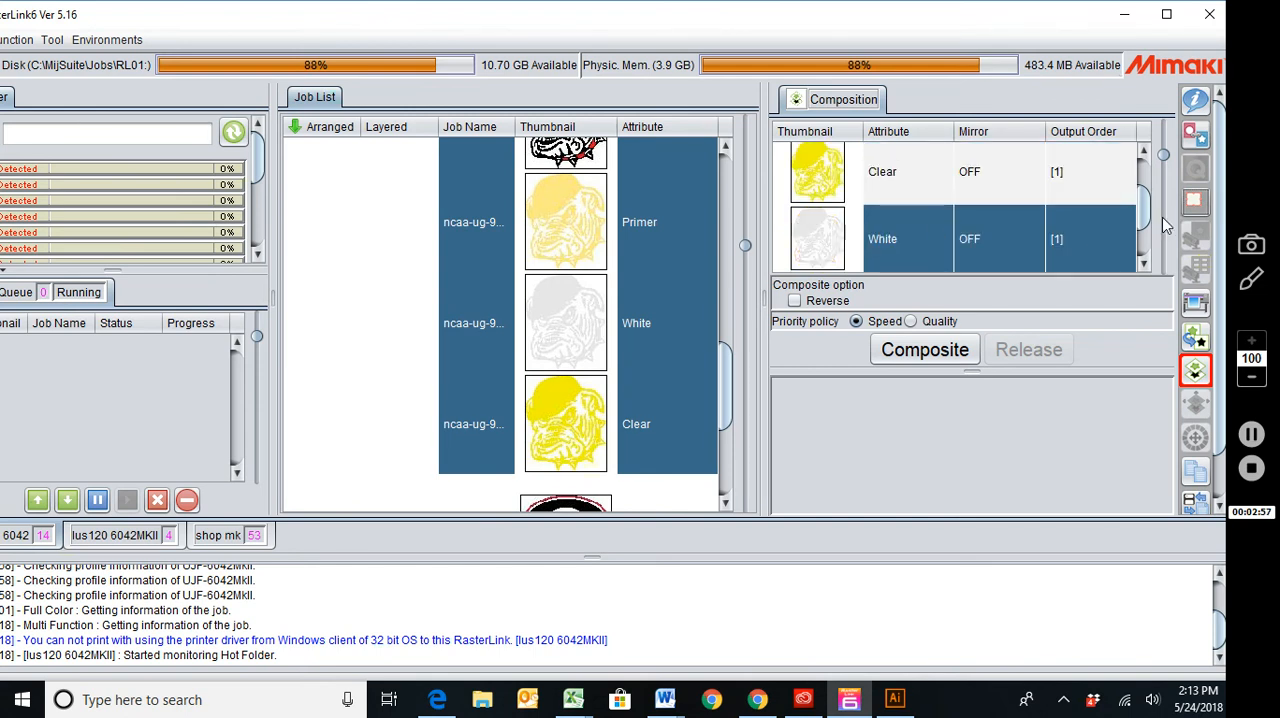
# Put the Clear layer above the Color layer, at the top of the composition order.
pyautogui.moveTo(1143, 217); pyautogui.dragTo(1142, 190)
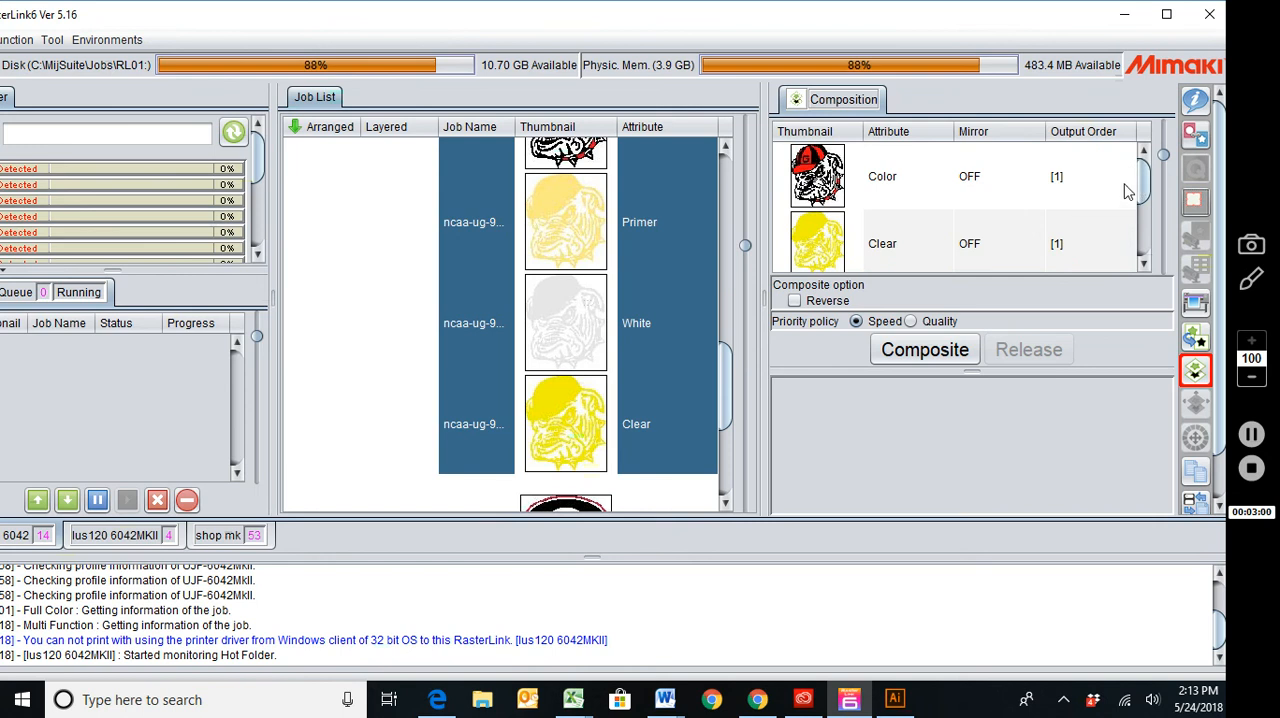
pyautogui.click(893, 179)
pyautogui.click(895, 237)
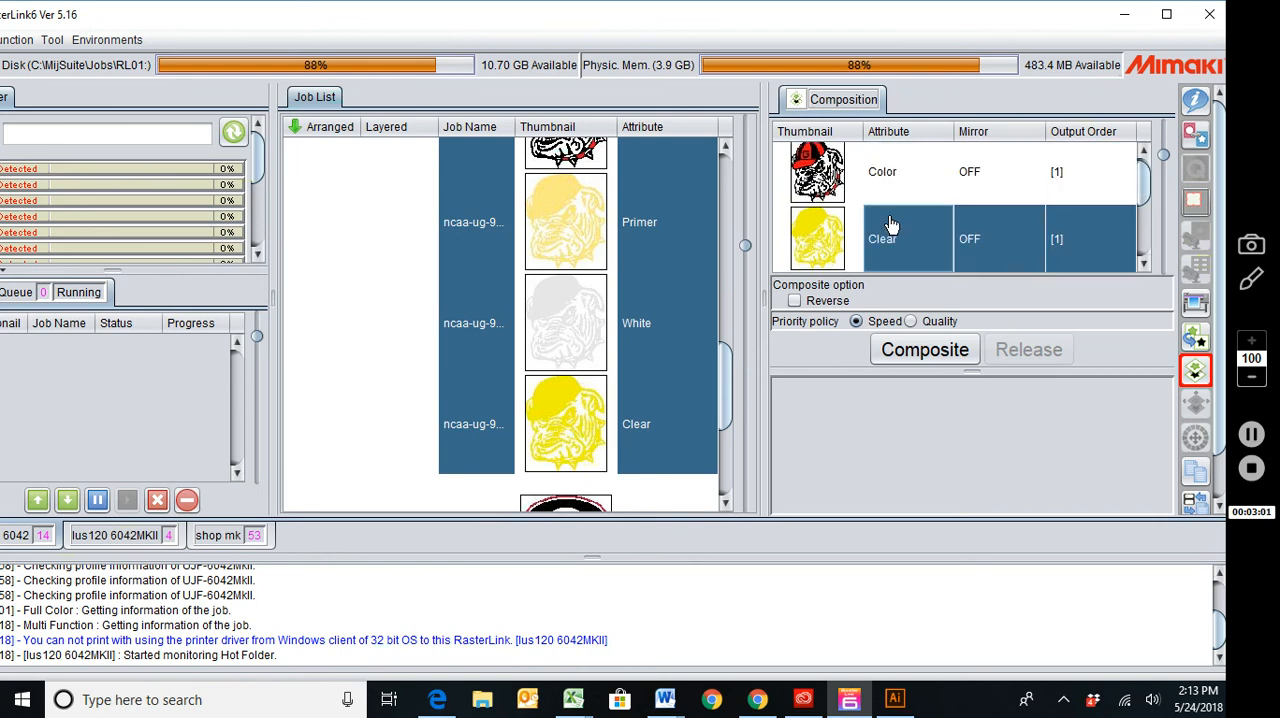
pyautogui.moveTo(897, 238); pyautogui.dragTo(898, 185)
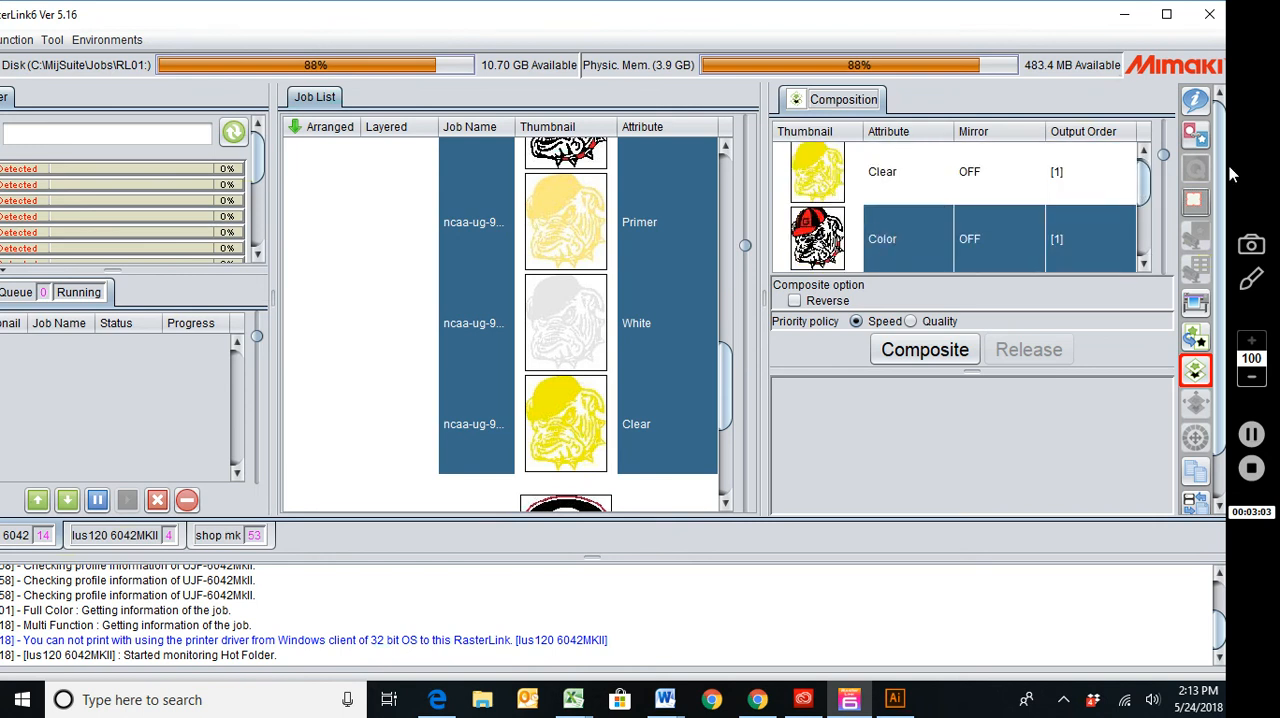
pyautogui.moveTo(1145, 180)
pyautogui.mouseDown()
pyautogui.moveTo(1151, 245)
pyautogui.moveTo(1143, 168)
pyautogui.mouseUp()
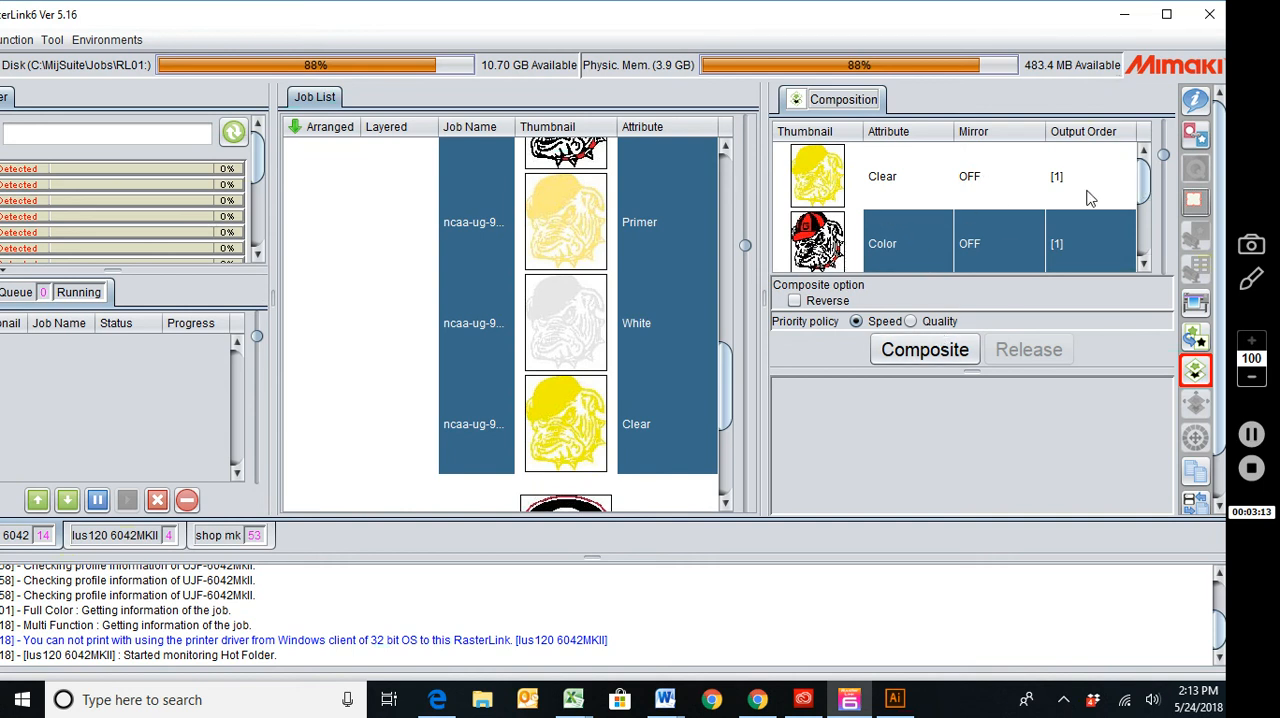
# Composite the four bulldog layers and apply the ncaa-ug-97.eps print condition to all of them.
pyautogui.moveTo(1149, 183); pyautogui.dragTo(1144, 237)
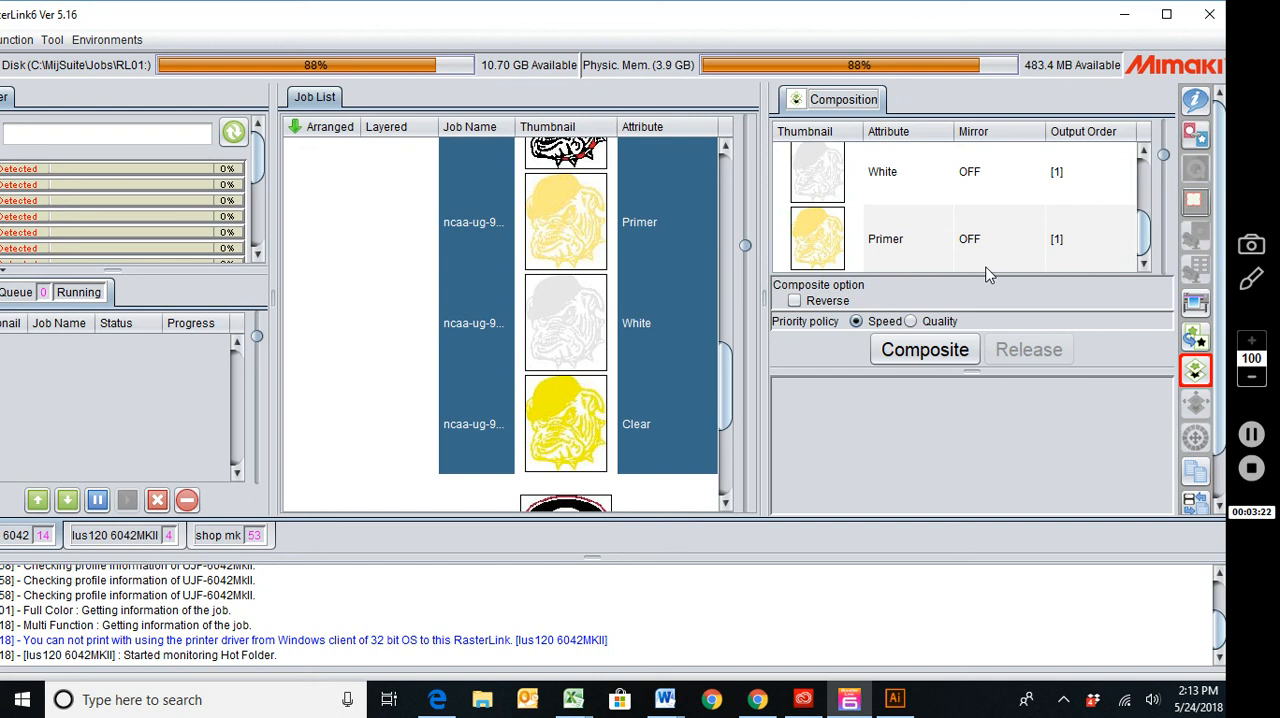
pyautogui.click(926, 350)
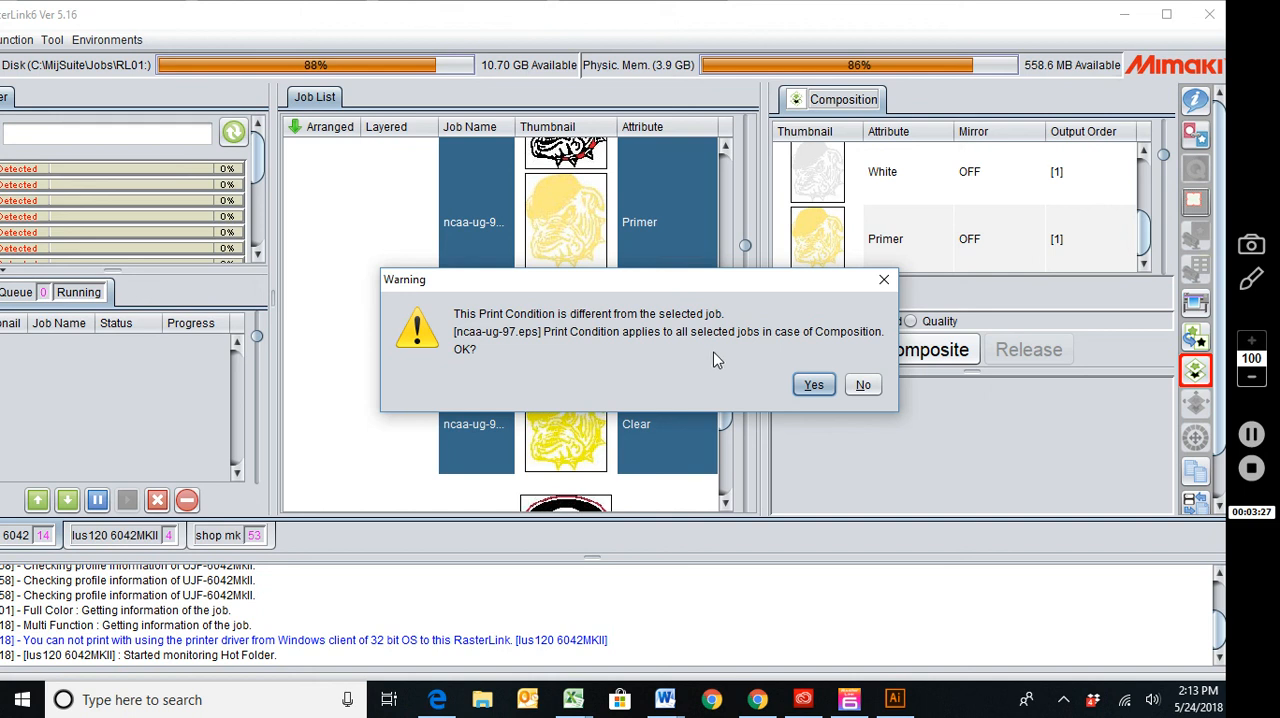
pyautogui.click(812, 386)
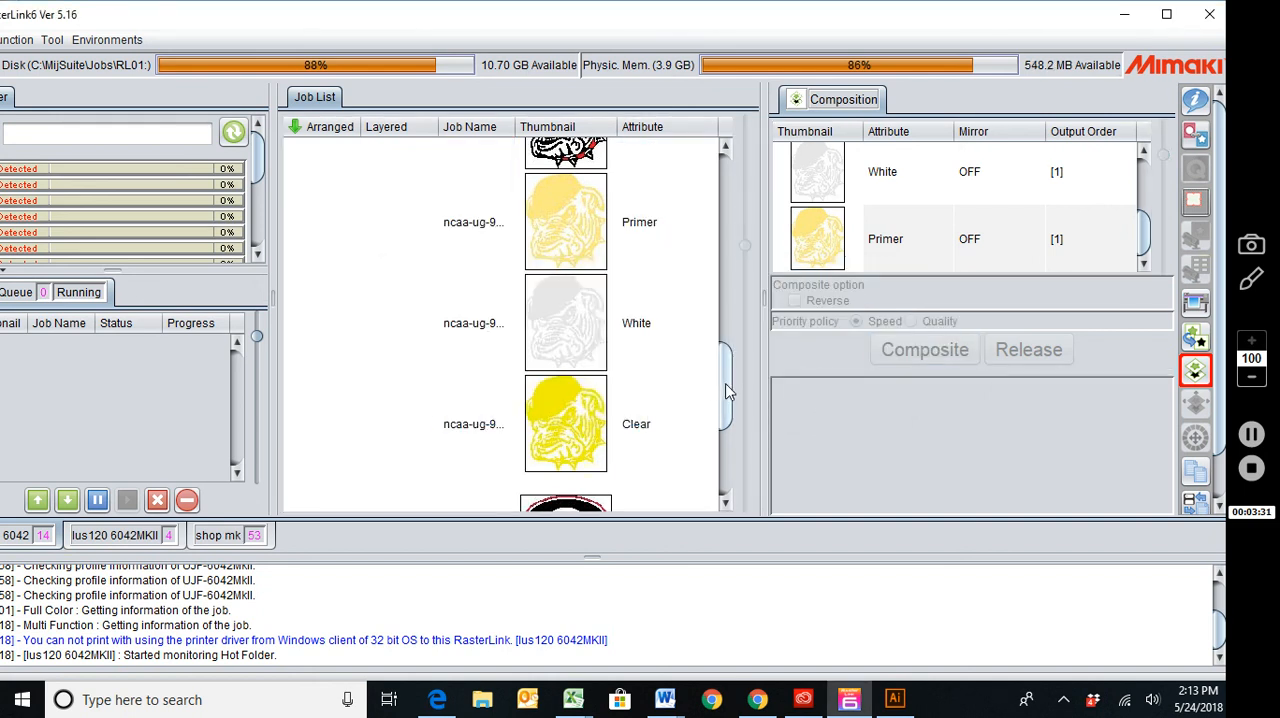
# Select the composited bulldog job group and open its print execution settings.
pyautogui.moveTo(728, 393)
pyautogui.mouseDown()
pyautogui.moveTo(726, 308)
pyautogui.moveTo(727, 378)
pyautogui.mouseUp()
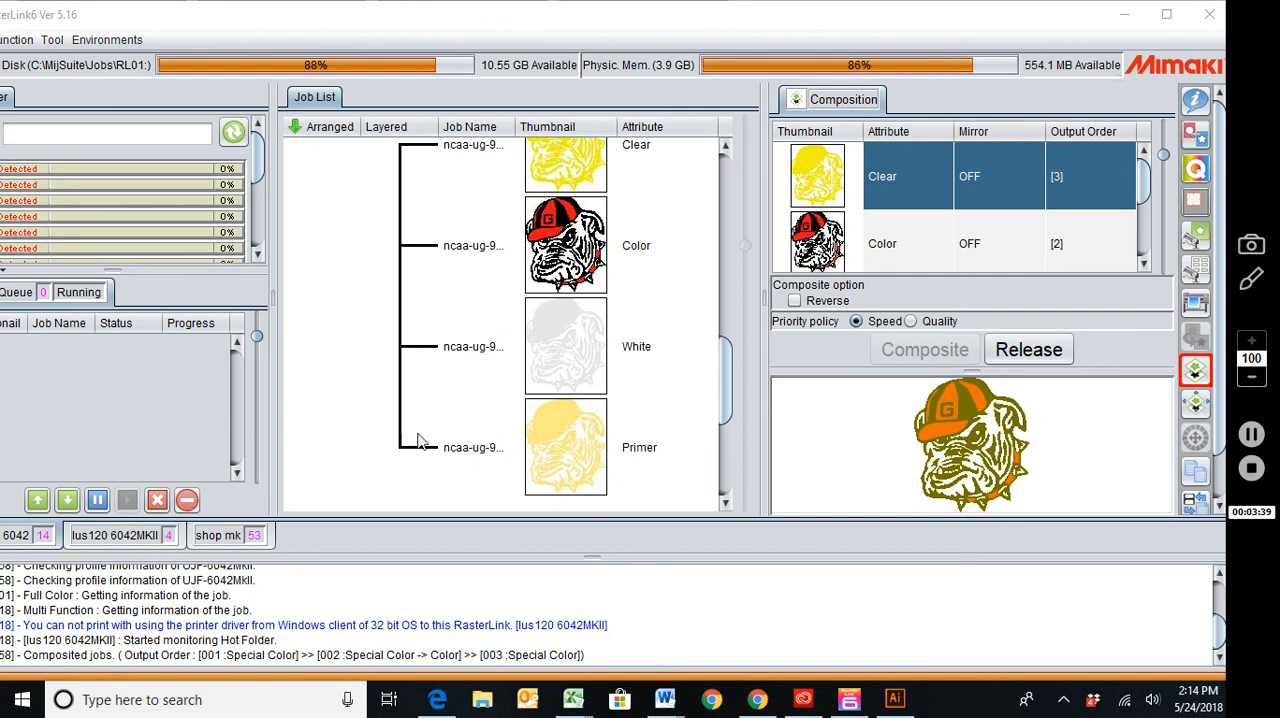
pyautogui.click(425, 147)
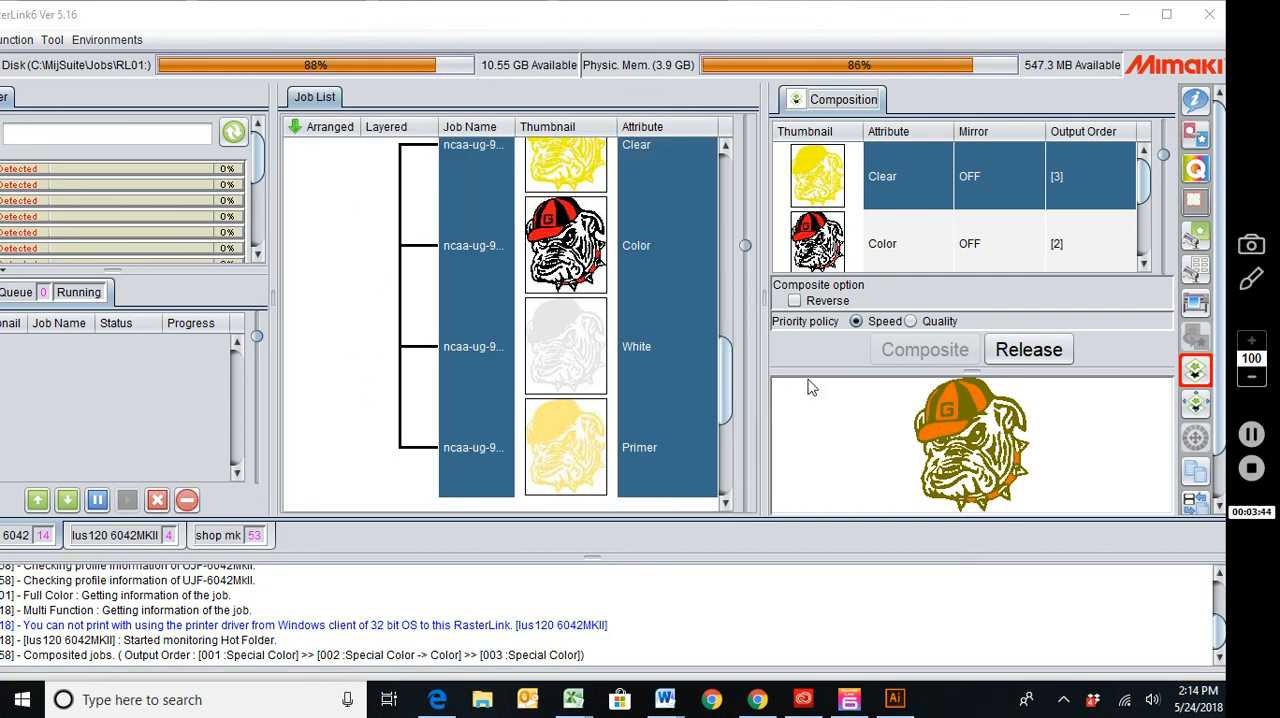
pyautogui.click(1196, 303)
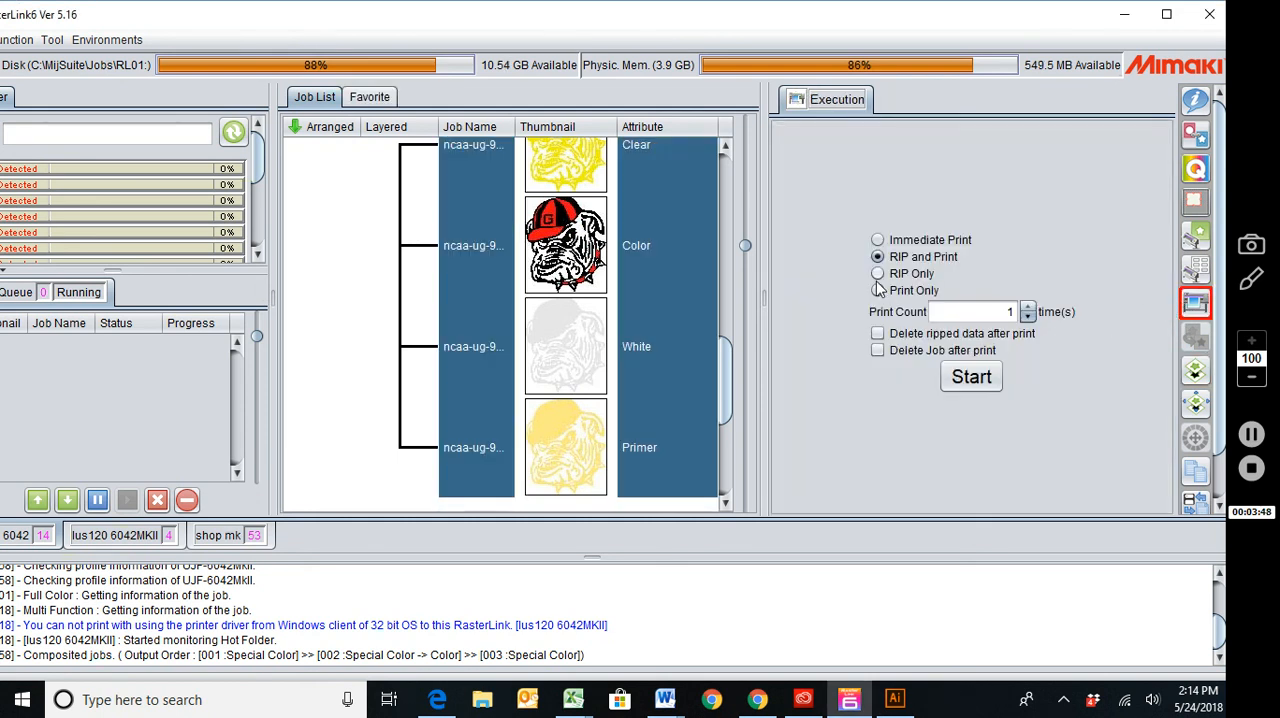